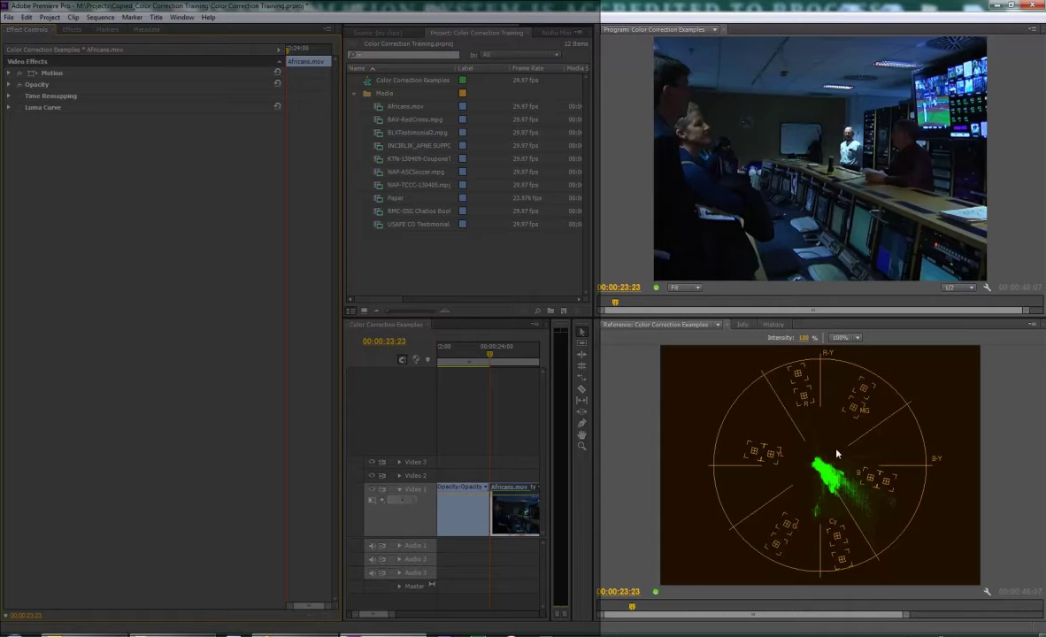
- Display the YC Waveform in the reference monitor and turn on the Luma Curve effect of the Africans.mov clip
click(1031, 324)
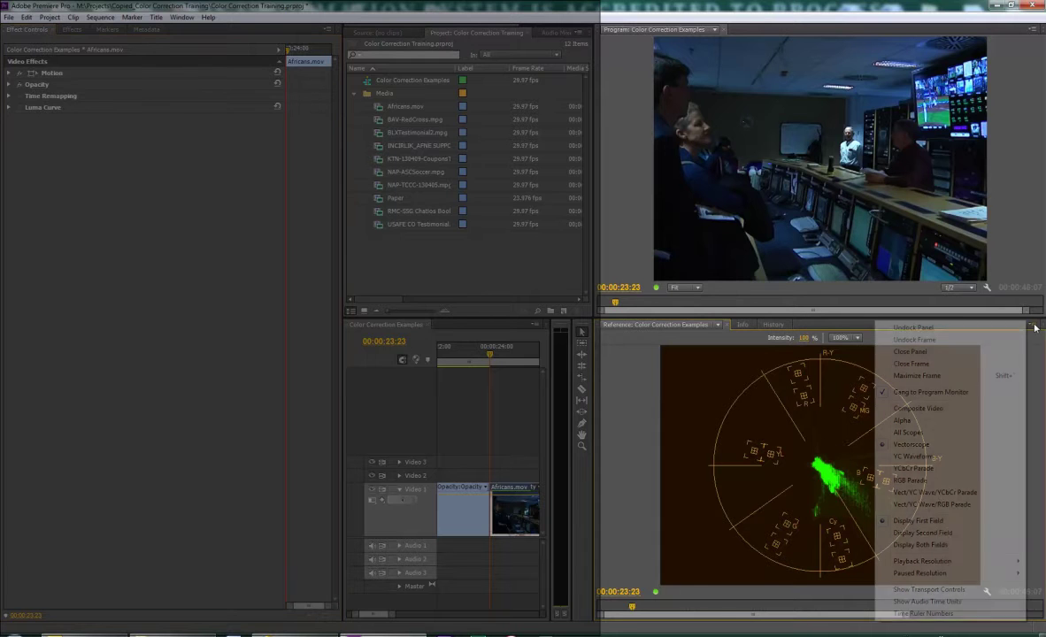
click(982, 457)
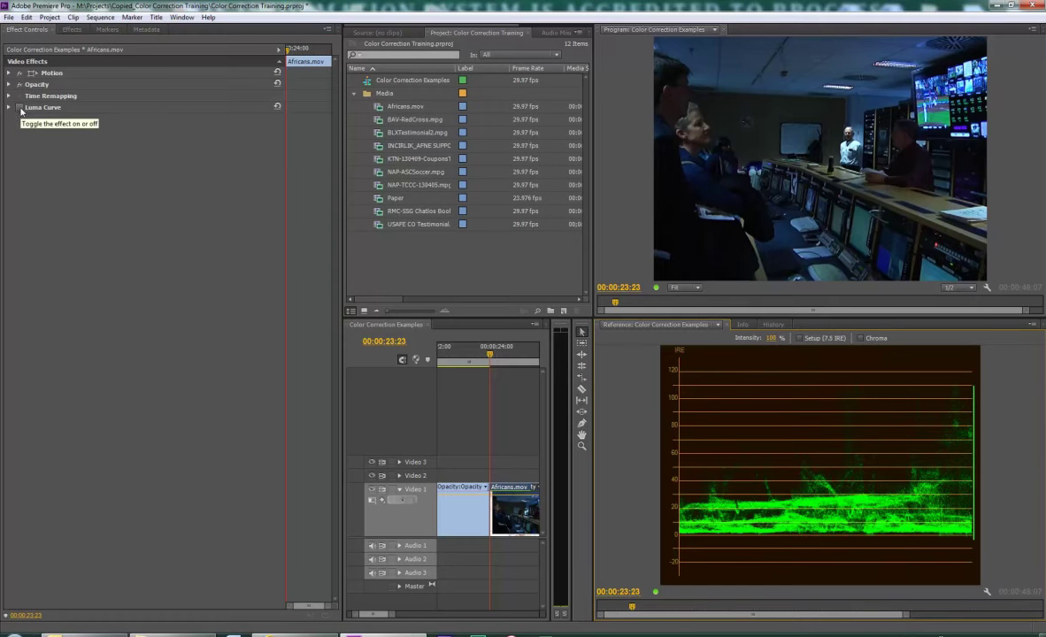
click(39, 108)
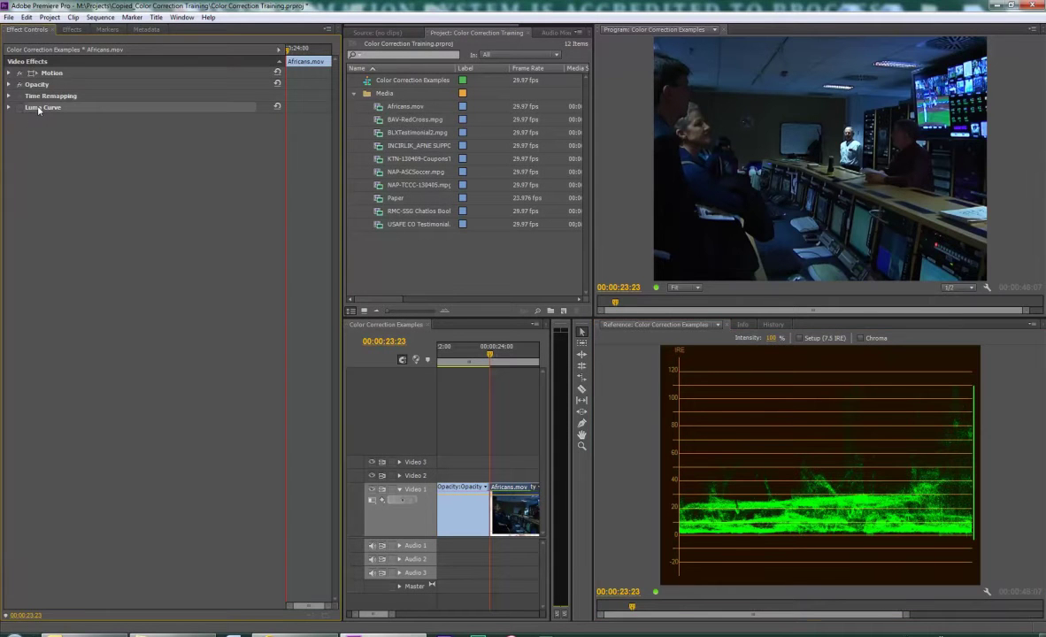
click(9, 107)
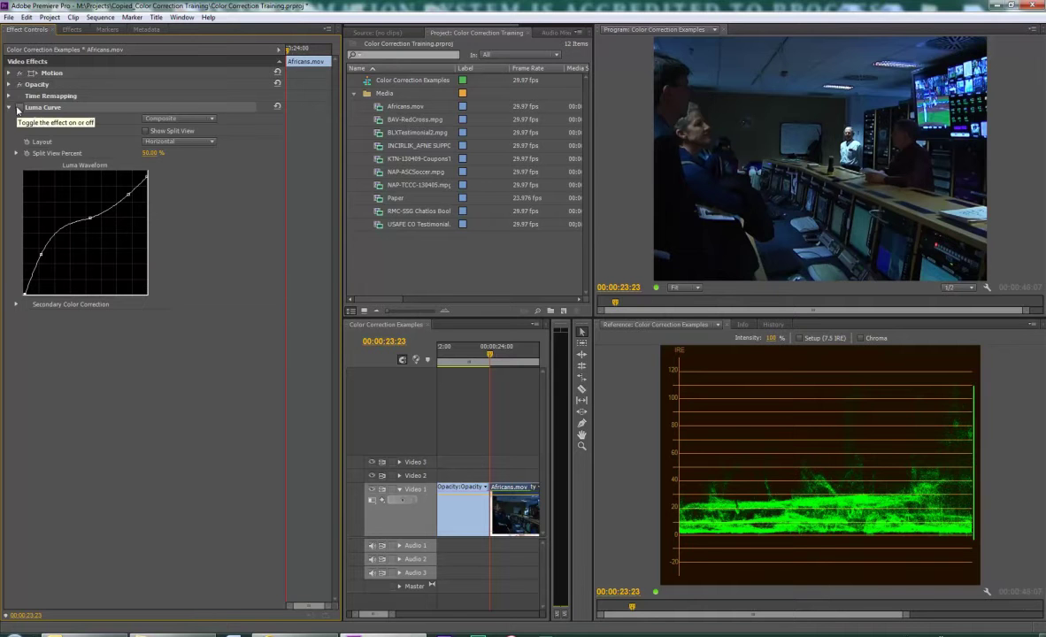
click(17, 108)
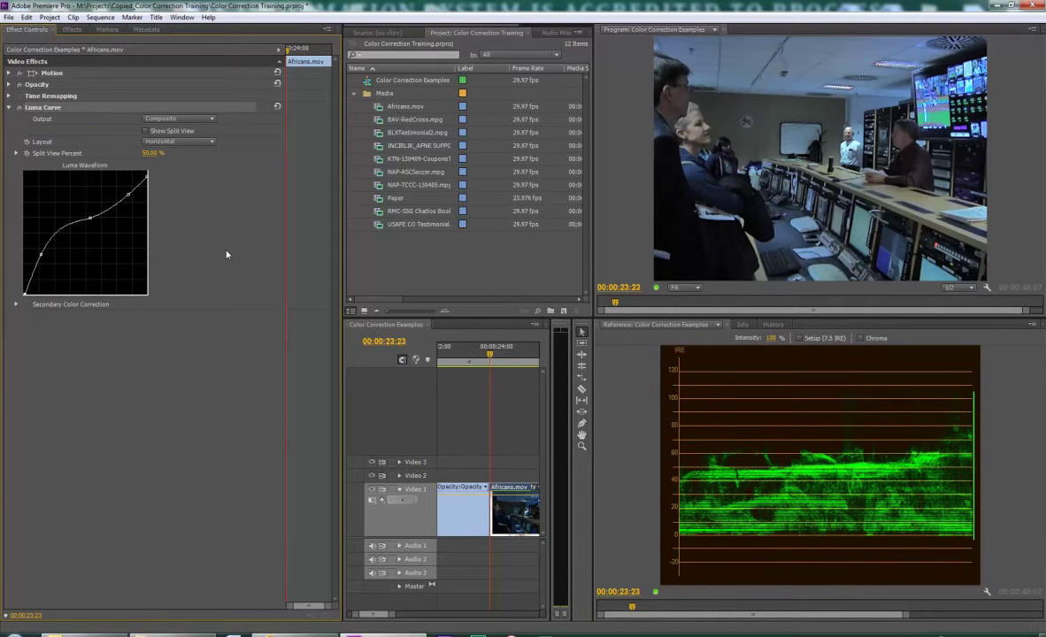
- Compare the clip with Luma Curve off and on, and slightly lower the white endpoint of its curve
click(18, 108)
click(18, 108)
drag(146, 178, 146, 181)
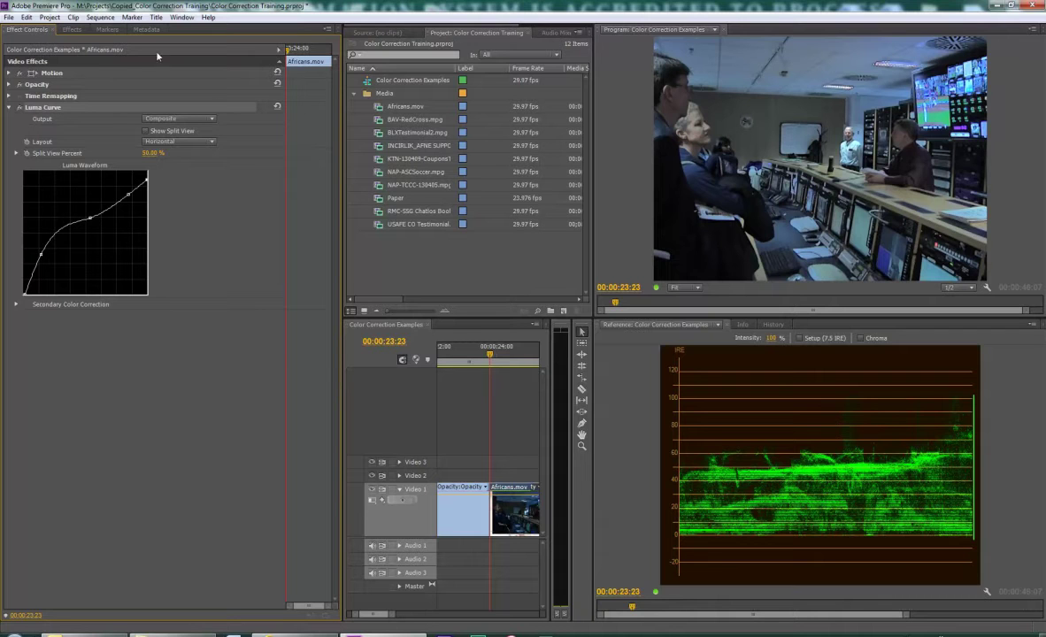
click(9, 108)
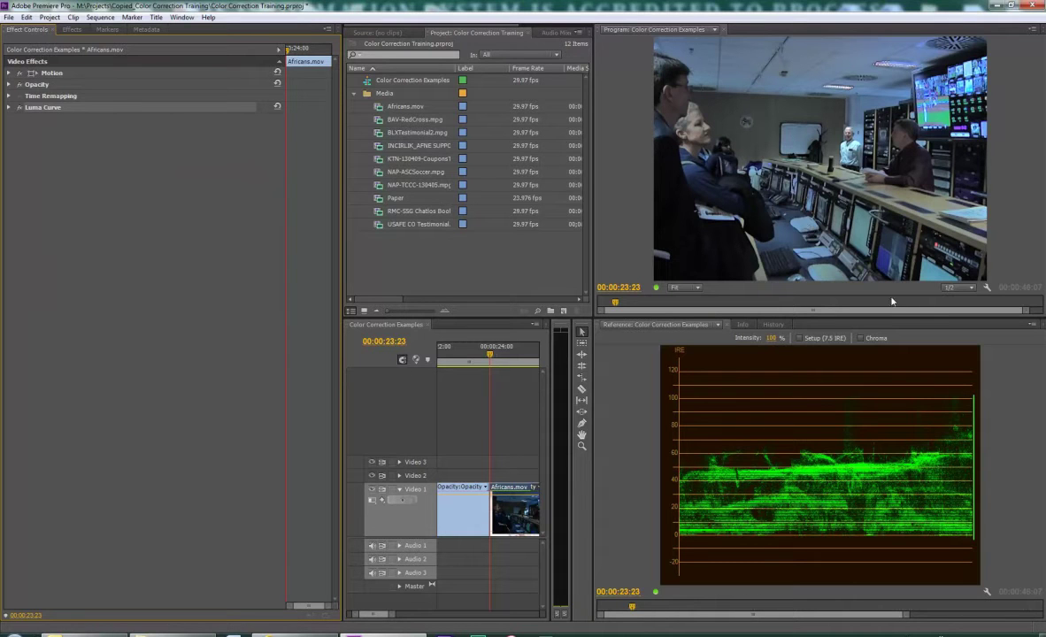
- Display the Vectorscope in the reference monitor and compare the clip's color with Luma Curve off and on
click(1031, 326)
click(948, 446)
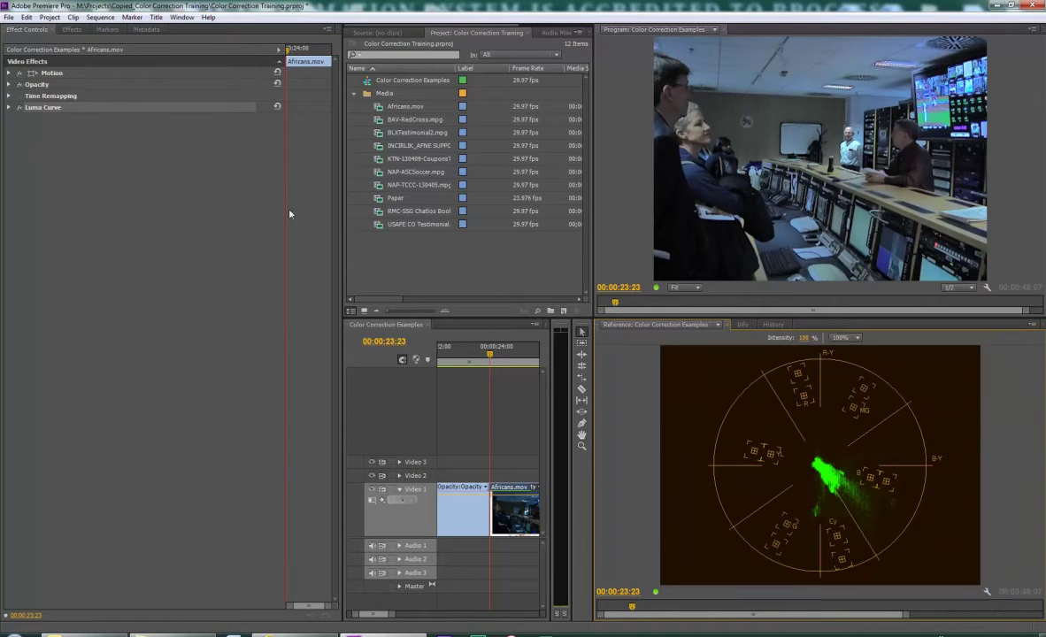
click(19, 107)
click(19, 107)
click(20, 107)
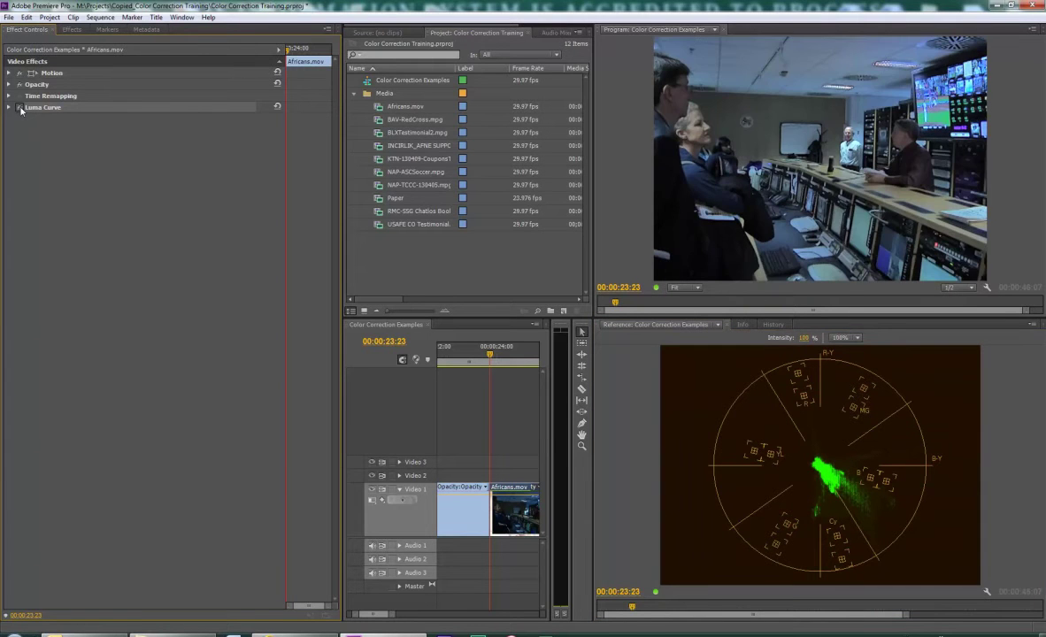
click(19, 107)
- Apply the Fast Color Corrector effect to the Africans.mov clip and show its settings
click(69, 30)
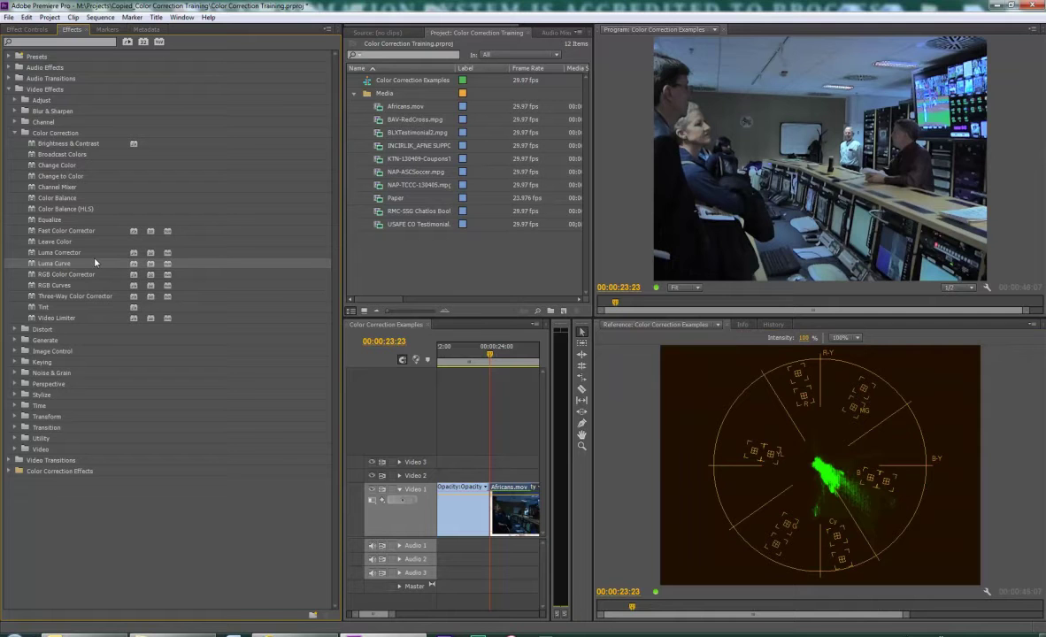
click(66, 232)
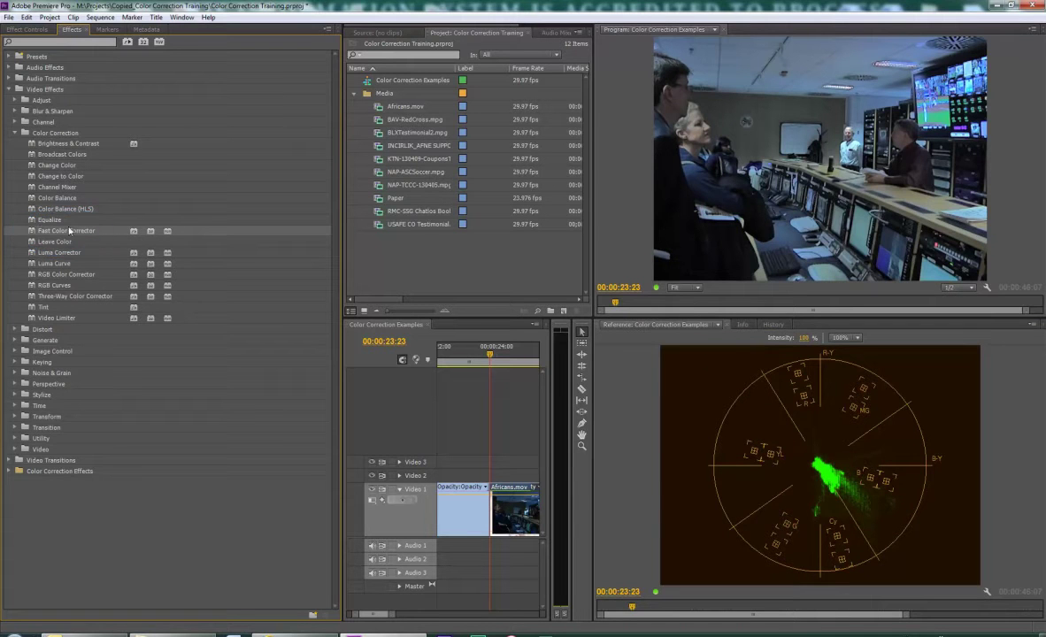
click(18, 29)
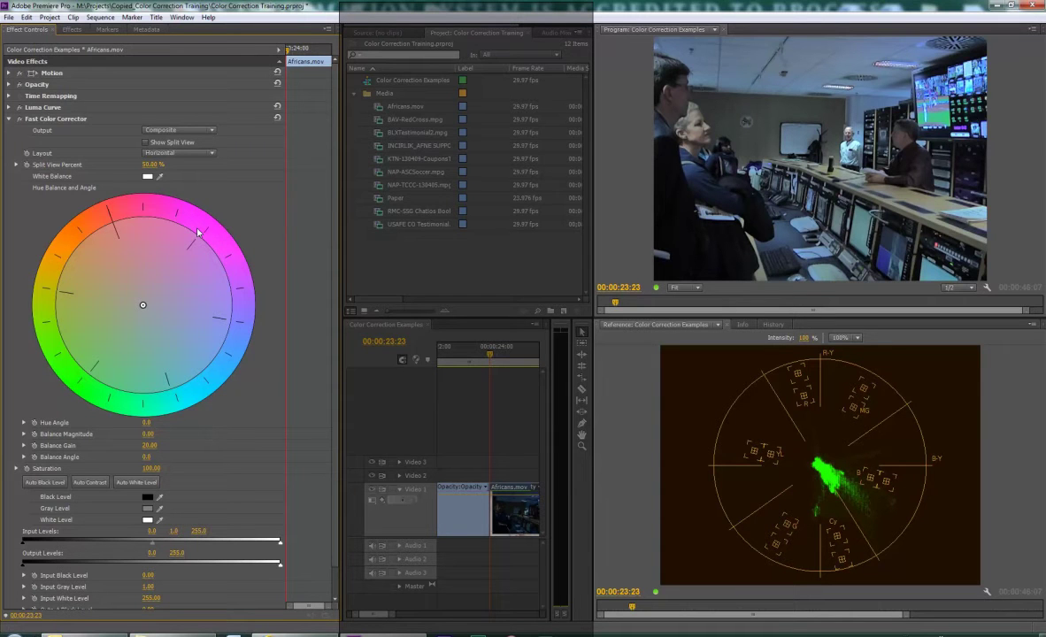
- Try hue angles of about 118°, 281° and 219.5° in the Fast Color Corrector, and reset the effect
mouse_move(202, 222)
mouse_down()
mouse_move(146, 189)
mouse_move(155, 208)
mouse_move(116, 209)
mouse_up()
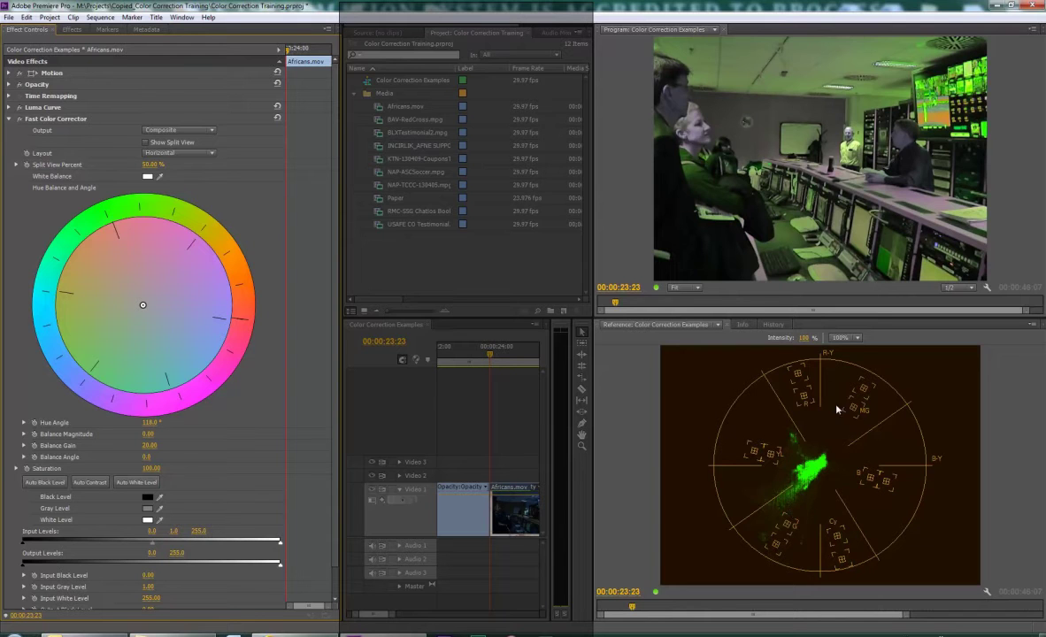
mouse_move(217, 234)
mouse_down()
mouse_move(174, 191)
mouse_move(98, 196)
mouse_up()
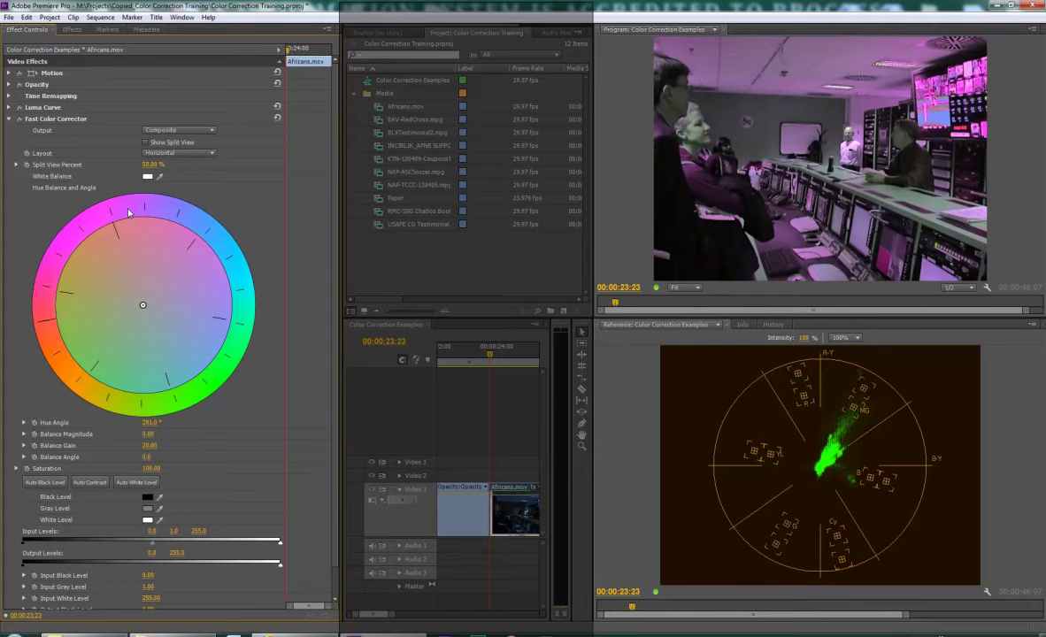
mouse_move(105, 212)
mouse_down()
mouse_move(137, 195)
mouse_move(172, 209)
mouse_up()
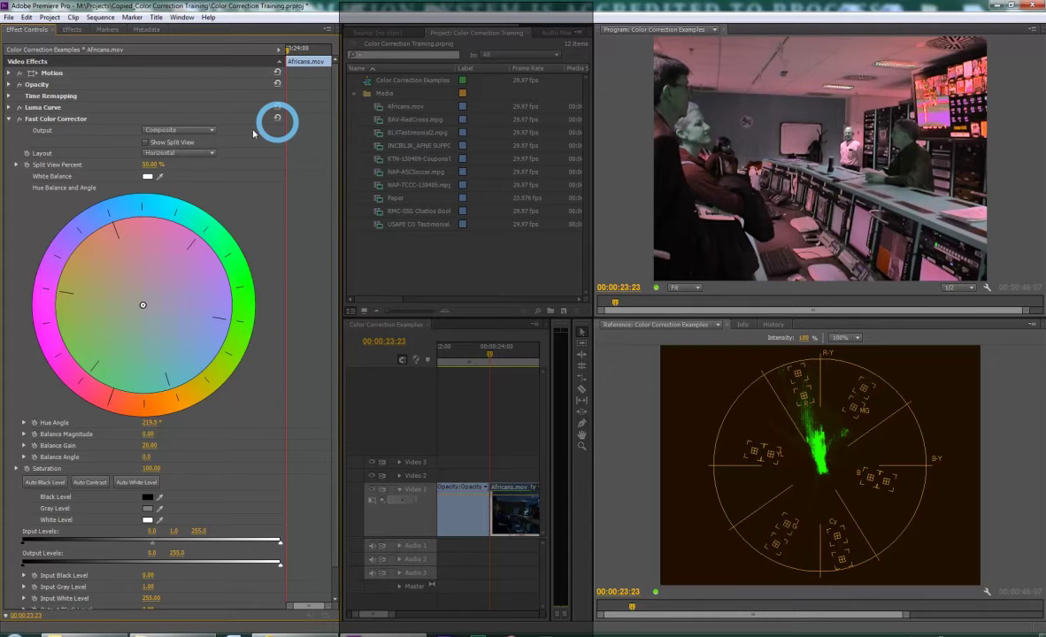
click(276, 120)
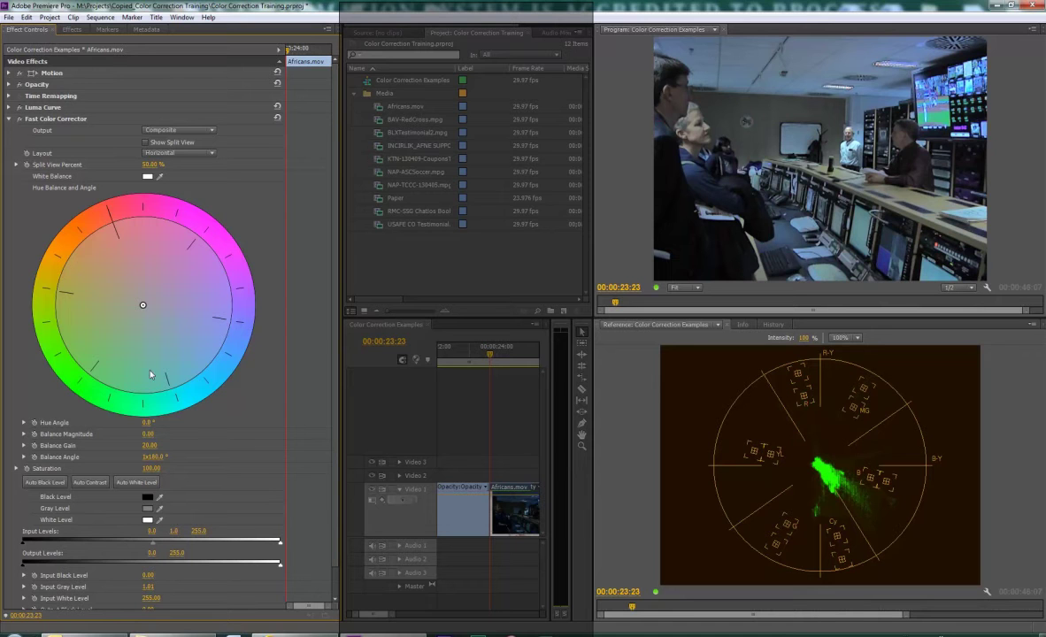
- Shift the color balance toward orange, magnitude about 37 and angle about -140.5°, and compare the clip with the corrector off and on
mouse_move(144, 307)
mouse_down()
mouse_move(186, 338)
mouse_move(120, 281)
mouse_up()
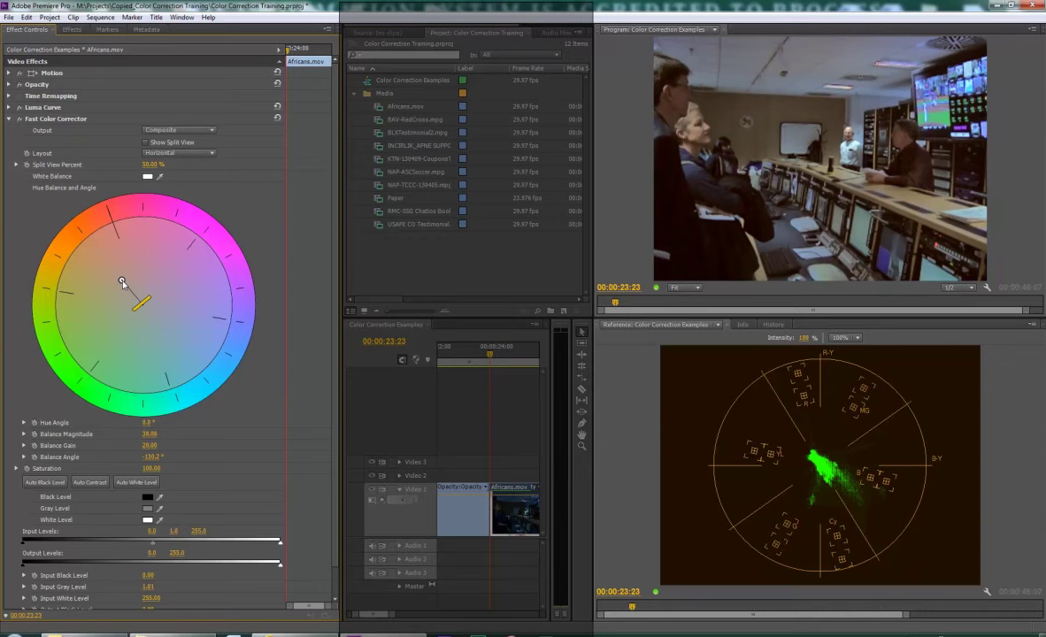
drag(122, 281, 117, 287)
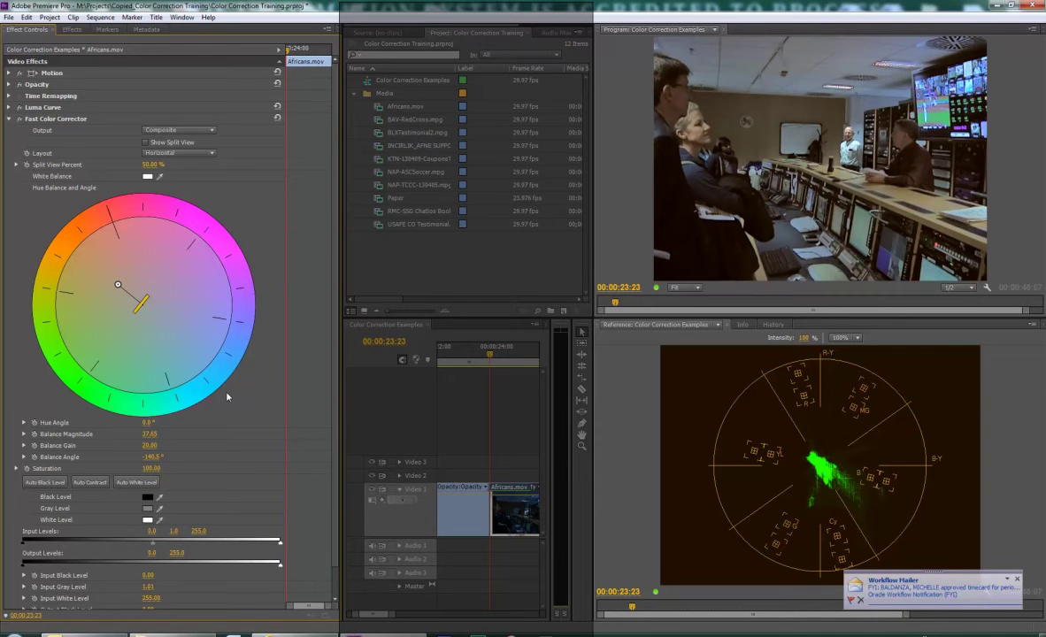
click(20, 121)
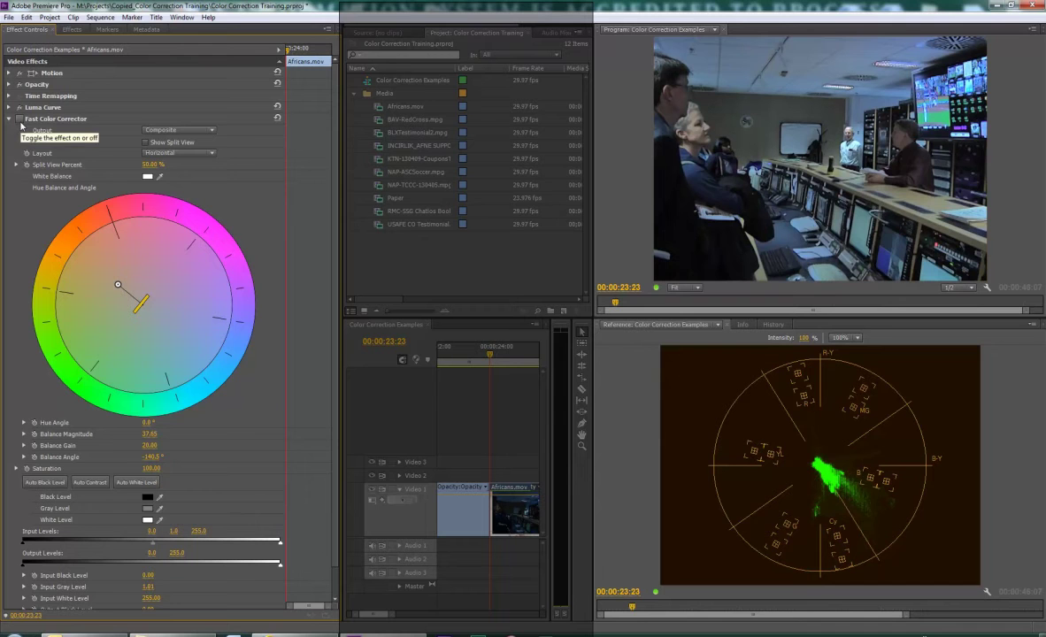
click(20, 120)
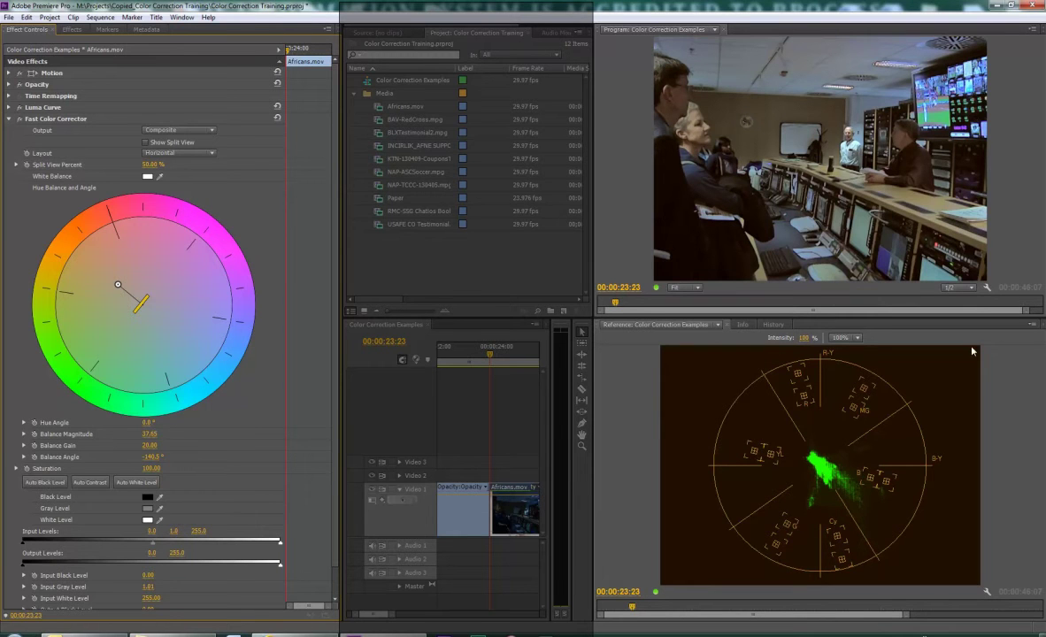
- Display the RGB Parade in the reference monitor and compare the color channels with the Fast Color Corrector off and on
click(1033, 327)
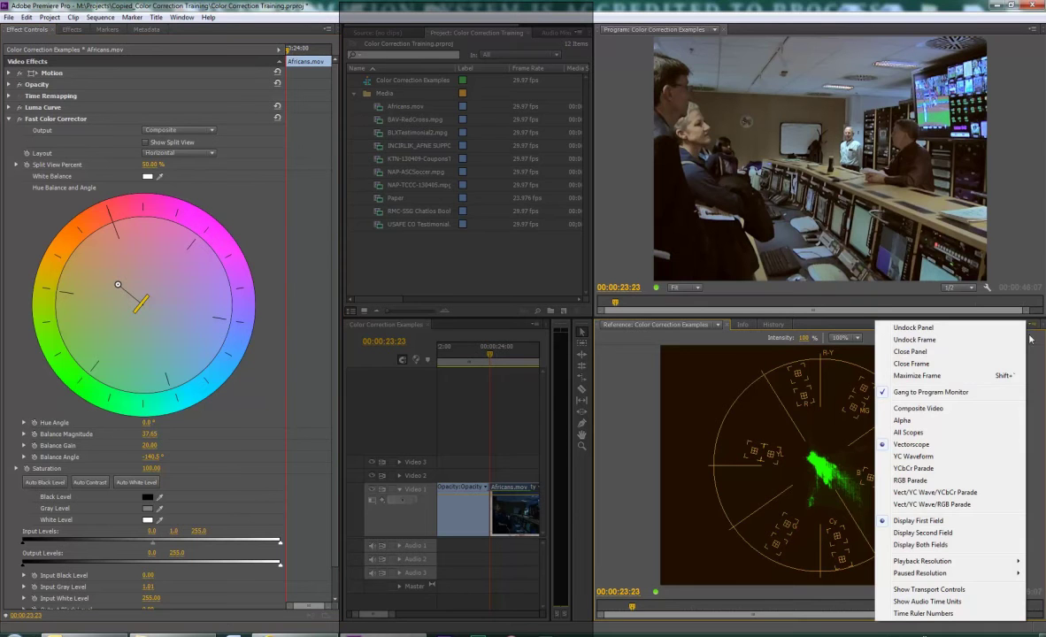
click(992, 481)
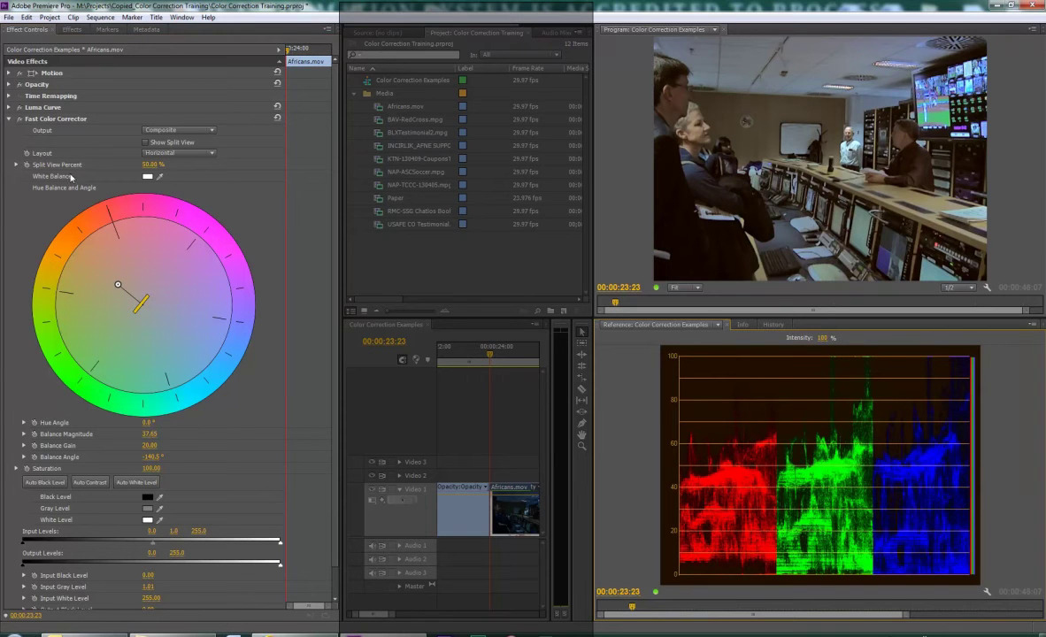
click(20, 120)
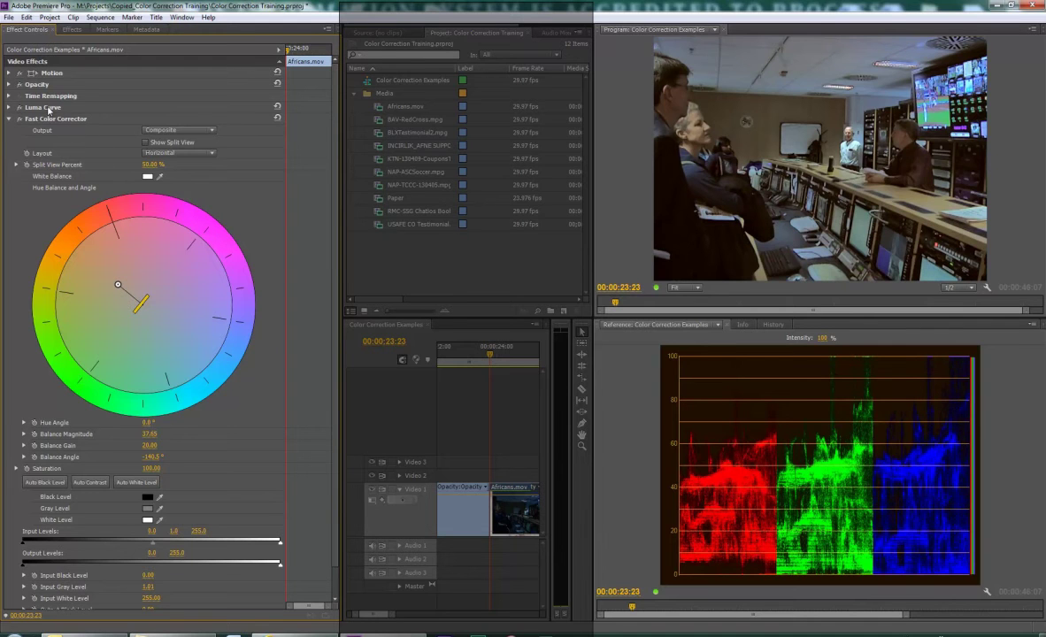
- Set the Fast Color Corrector's split view layout to Vertical and show the split view
click(168, 155)
click(171, 177)
click(145, 143)
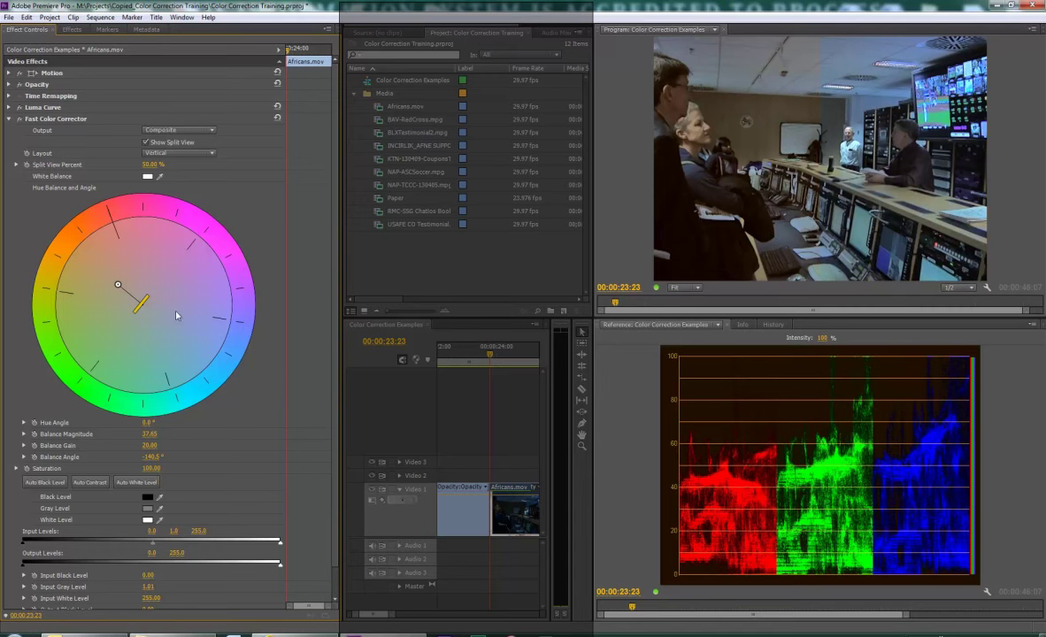
- Push the color balance further toward orange, magnitude about 70.7 and angle about -143°, and hide the split view
drag(118, 288, 104, 270)
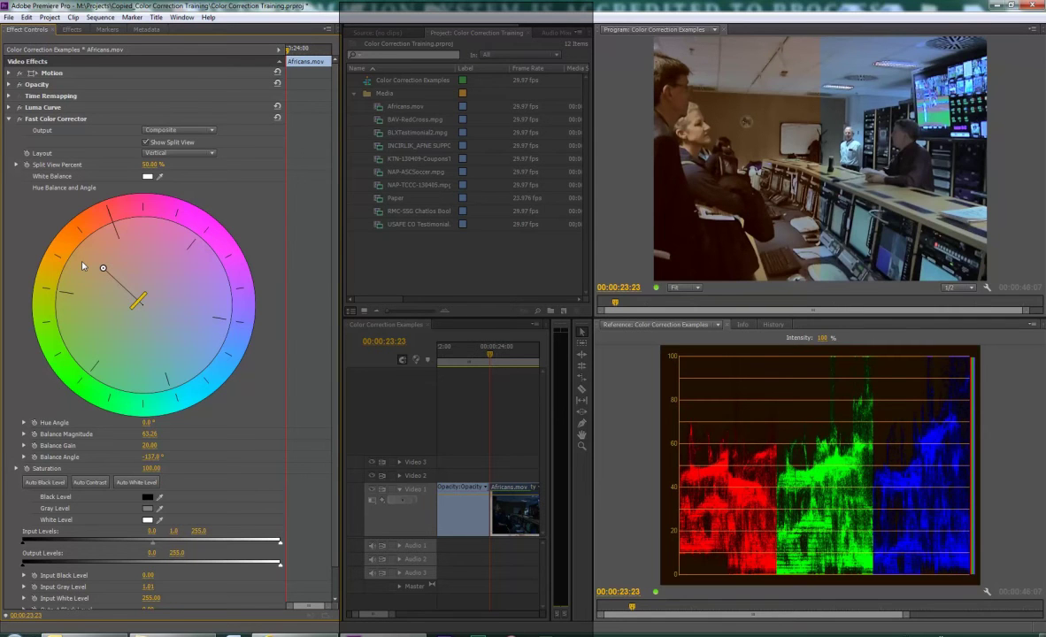
mouse_move(102, 267)
mouse_down()
mouse_move(148, 269)
mouse_move(144, 287)
mouse_move(141, 267)
mouse_move(73, 290)
mouse_move(72, 330)
mouse_move(91, 274)
mouse_move(85, 250)
mouse_move(96, 279)
mouse_up()
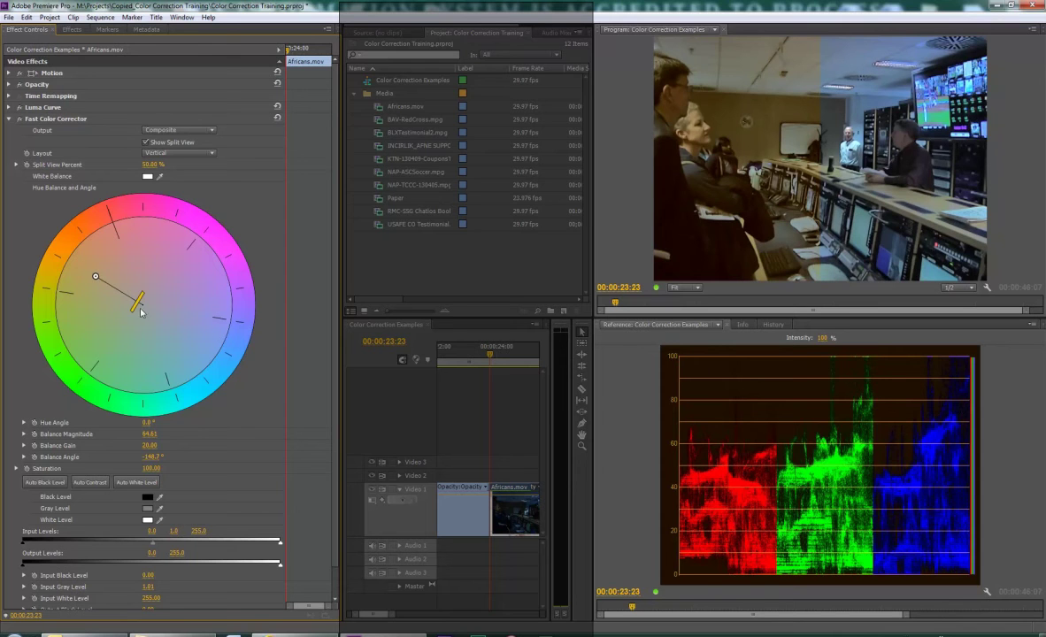
drag(96, 279, 96, 271)
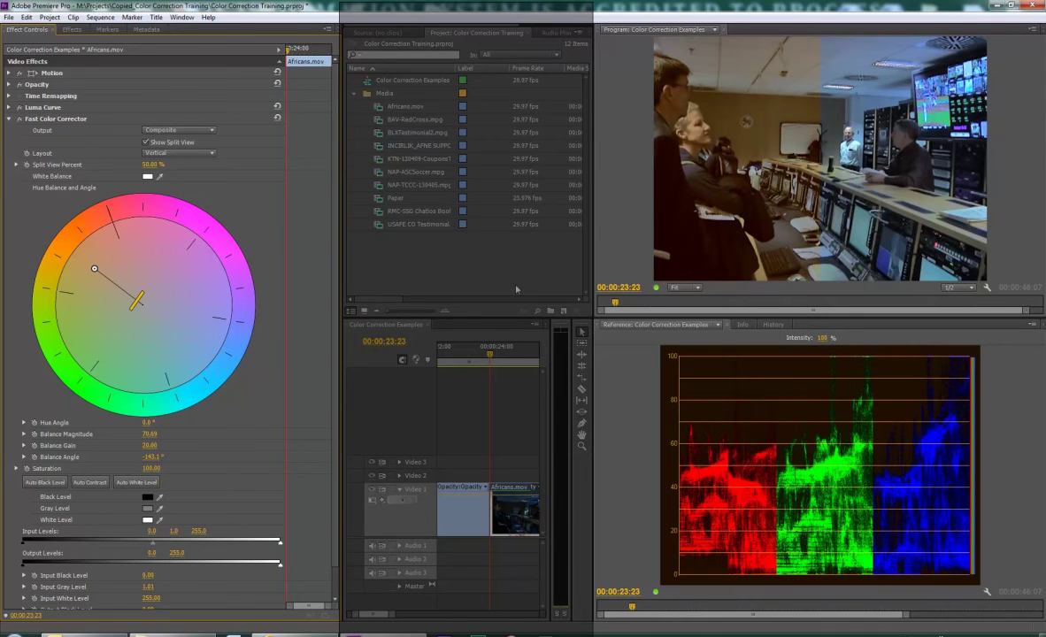
click(160, 175)
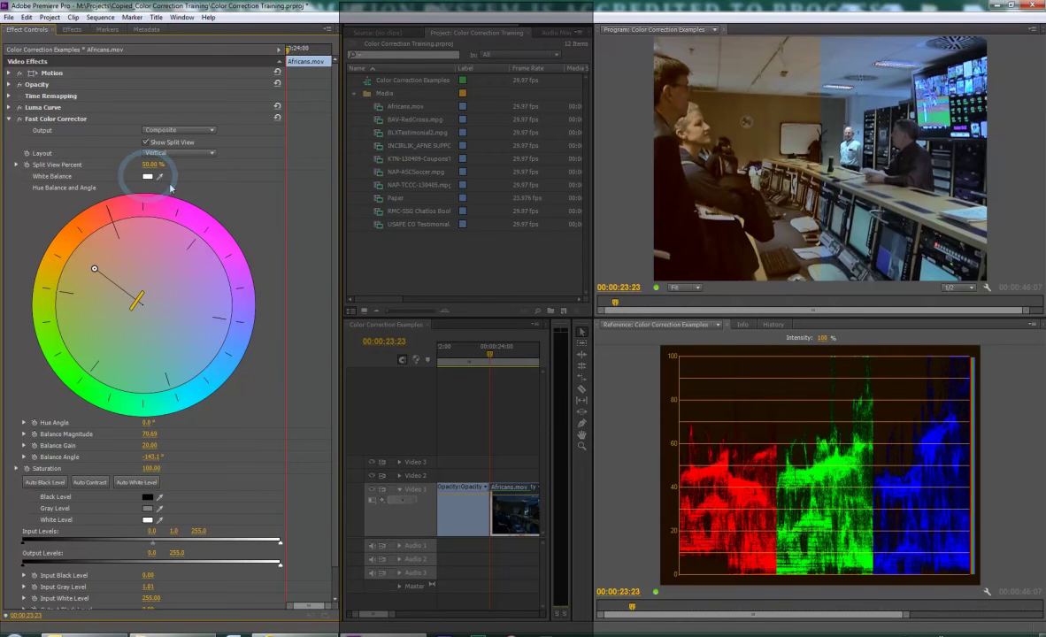
click(146, 143)
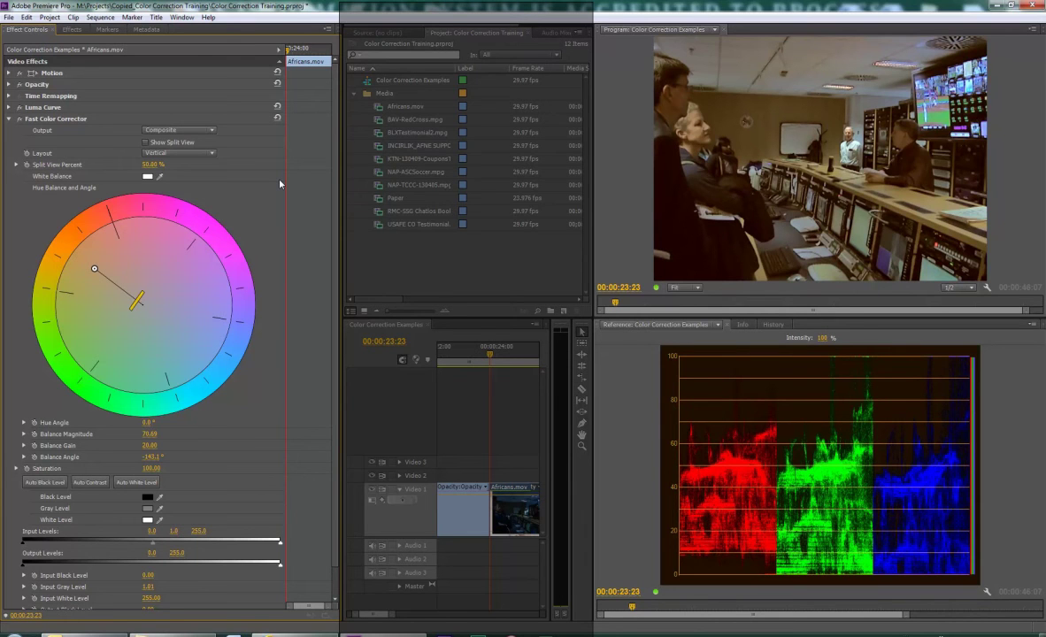
- Try the white balance eyedropper on different hues around the color wheel
click(161, 176)
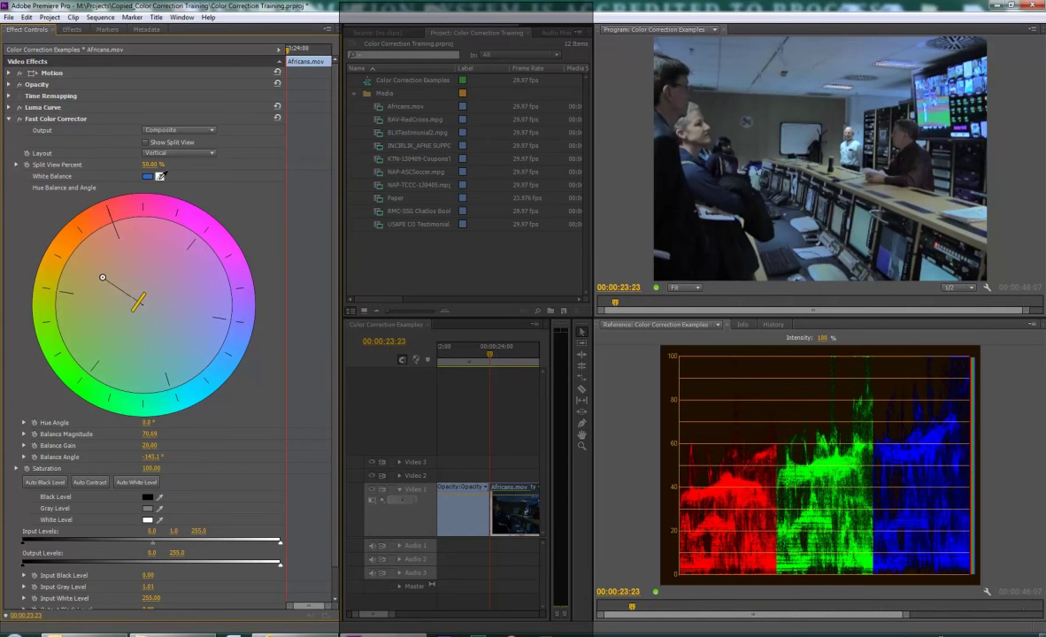
click(160, 175)
drag(172, 184, 183, 211)
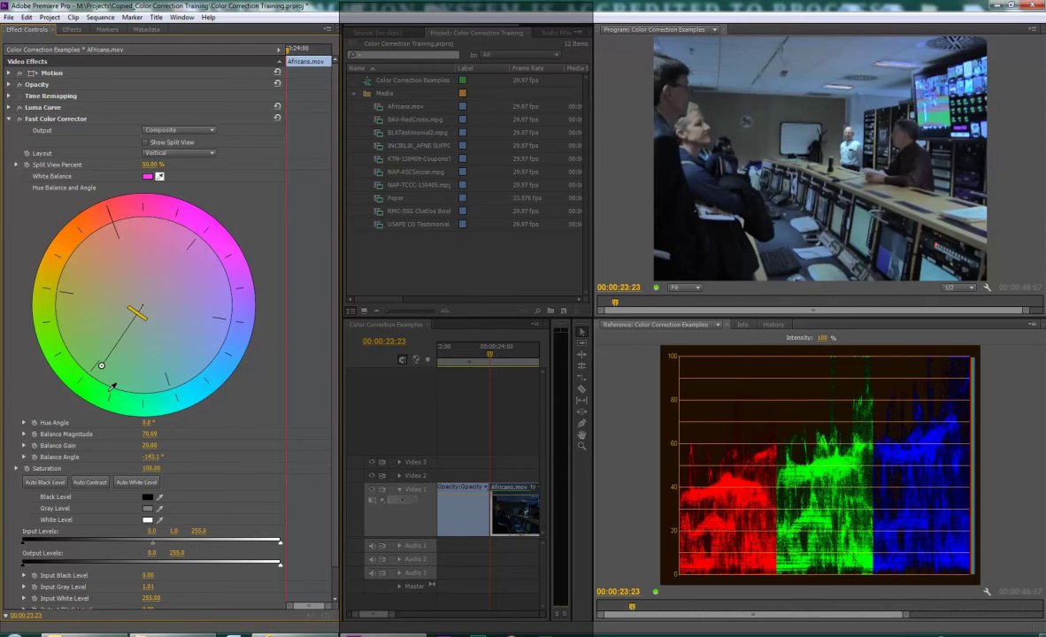
click(126, 210)
click(166, 201)
click(171, 202)
click(228, 267)
click(237, 323)
click(194, 348)
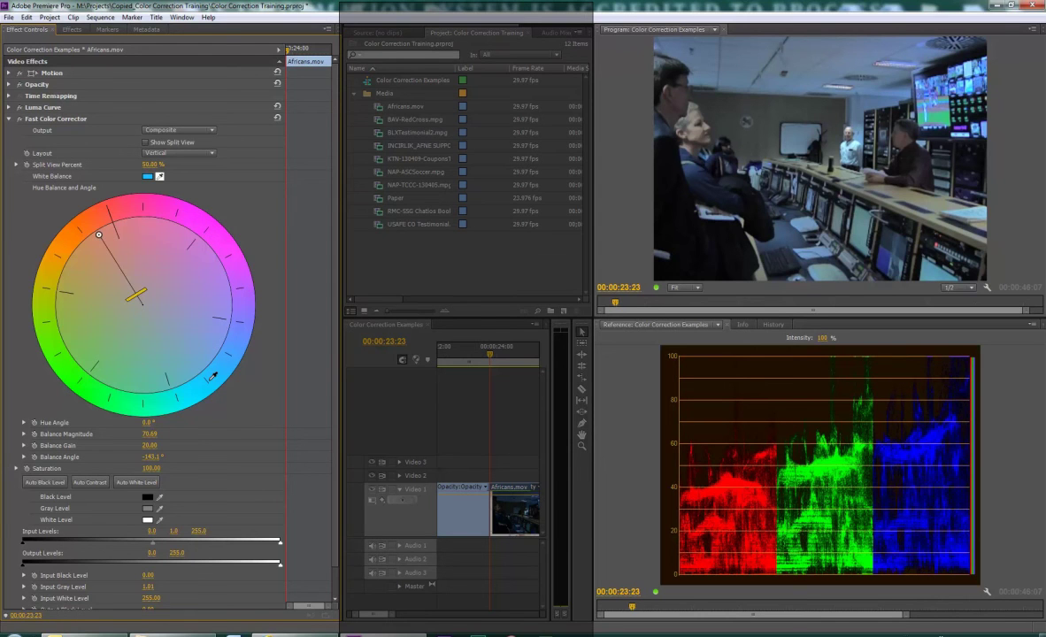
click(171, 201)
- Sample the Fast Color Corrector's white balance from the white papers in the video image
click(737, 216)
click(829, 253)
click(824, 245)
click(823, 257)
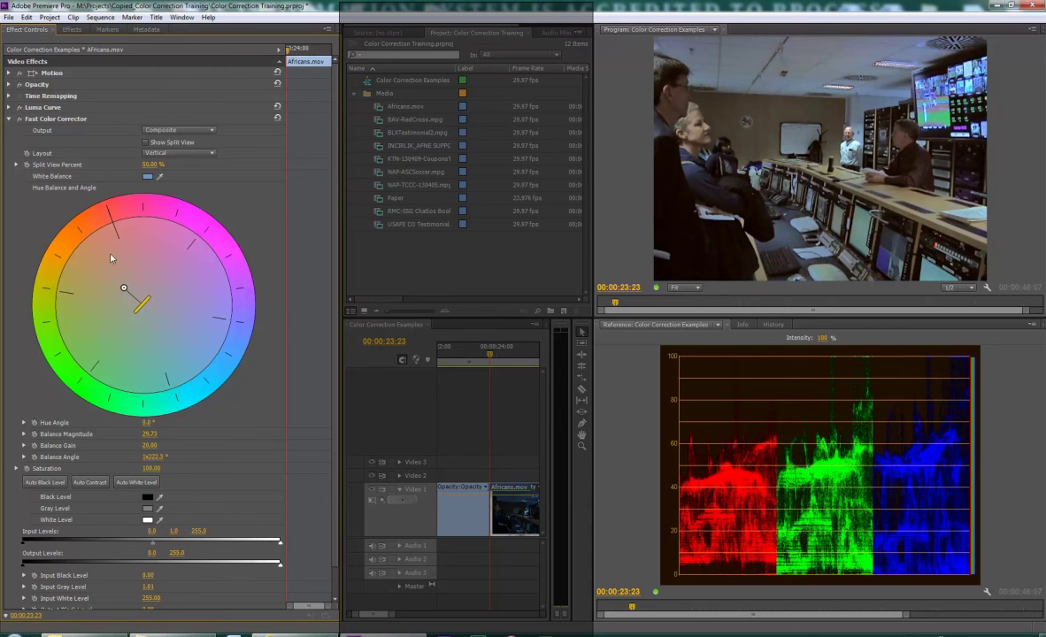
- Display the Vect/YC Wave/RGB Parade scopes and fine-tune the color balance to magnitude about 38 and angle about -131°
click(1033, 324)
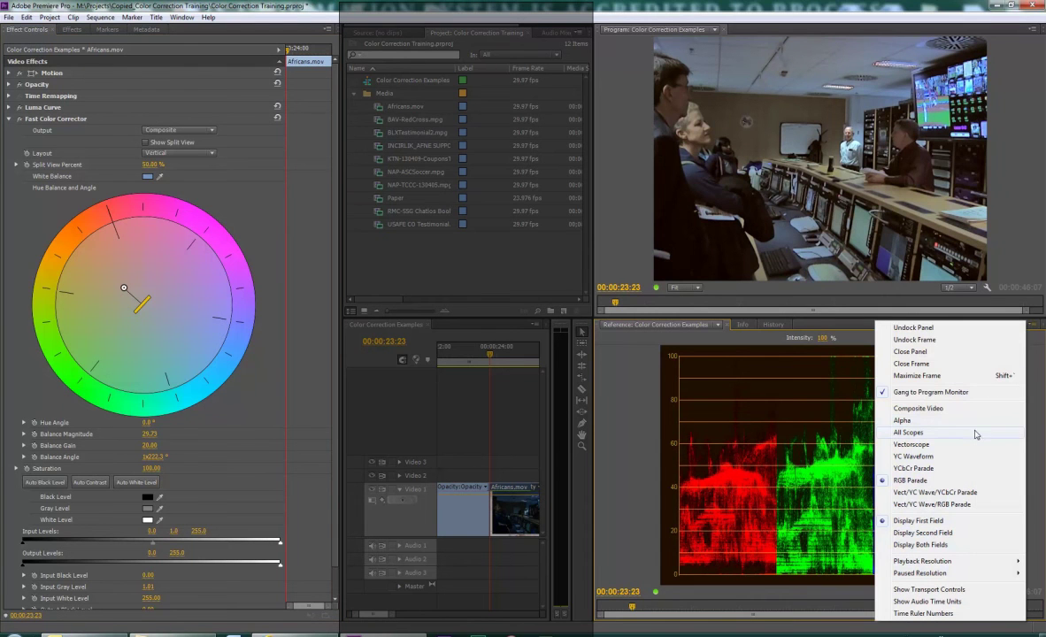
click(965, 502)
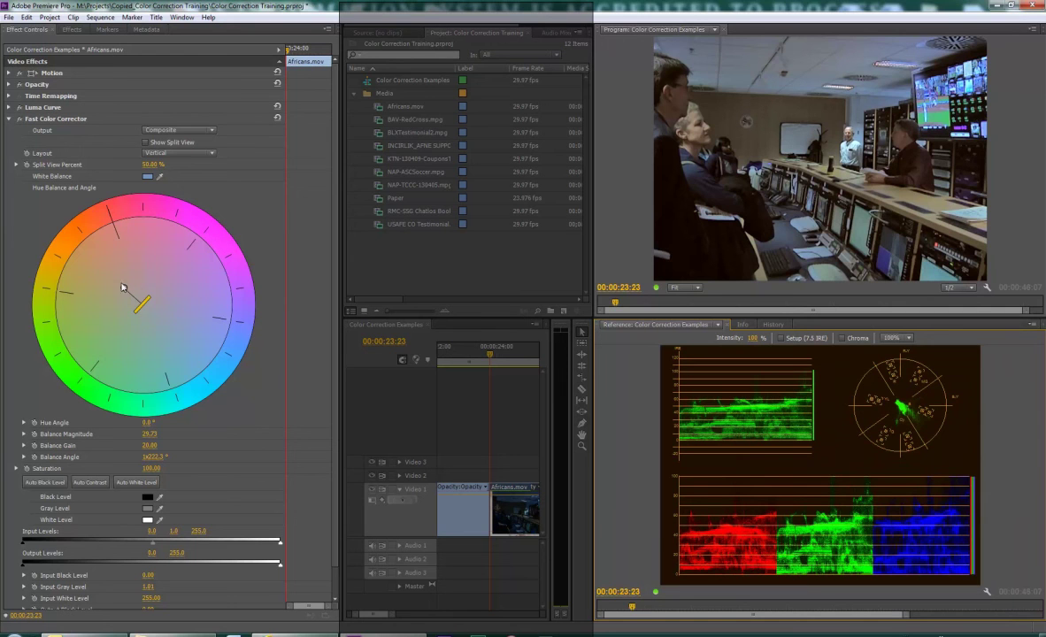
drag(124, 289, 123, 282)
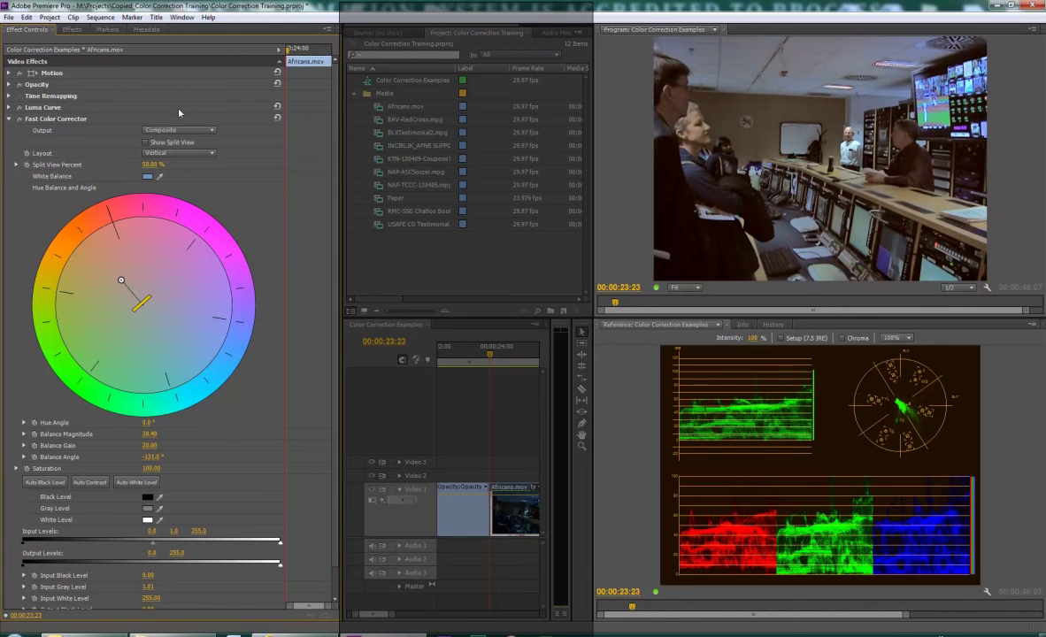
- Compare the color-corrected clip and its combined scopes with the Luma Curve effect off and on
click(19, 107)
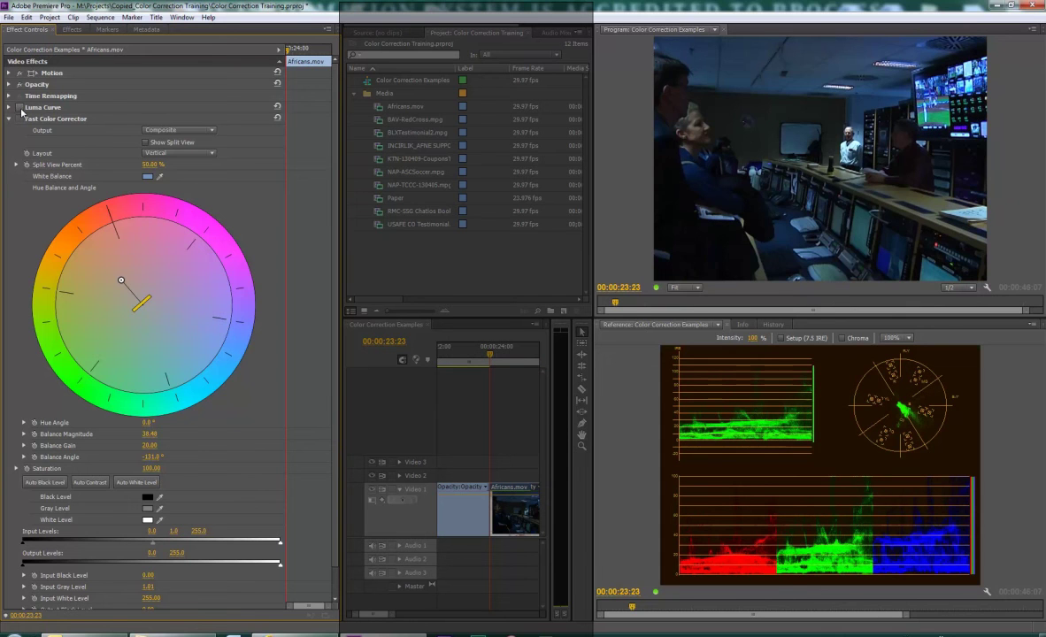
click(20, 108)
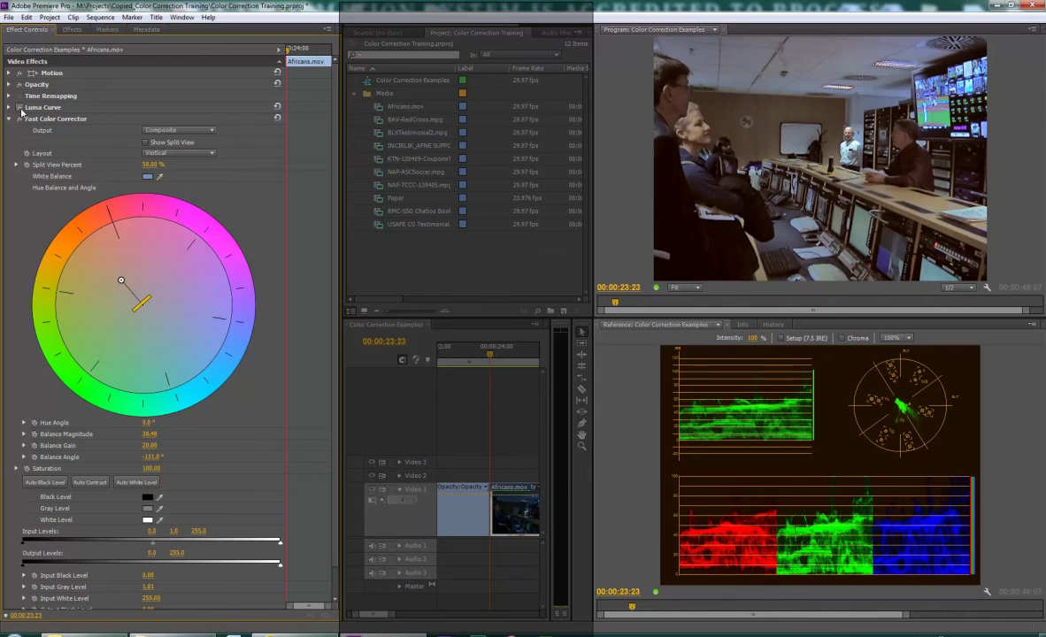